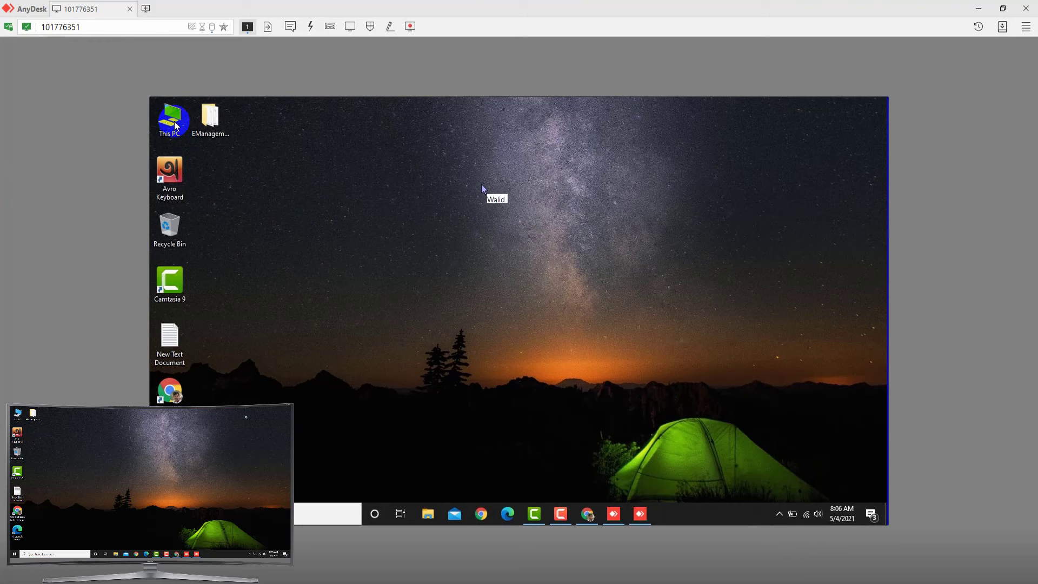
Open This PC on the remote desktop and minimise its window
left_click(175, 126)
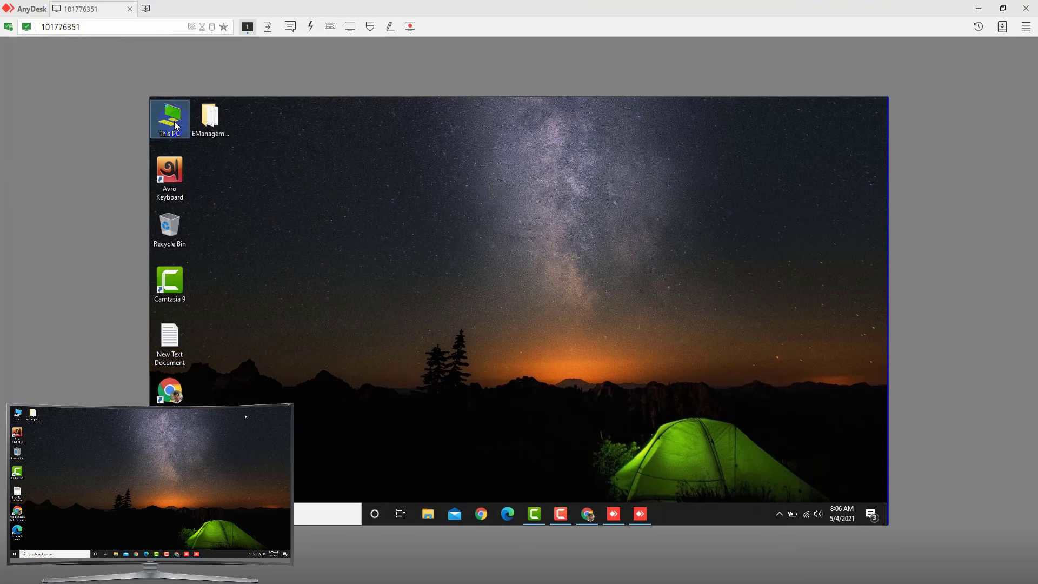
double_click(175, 125)
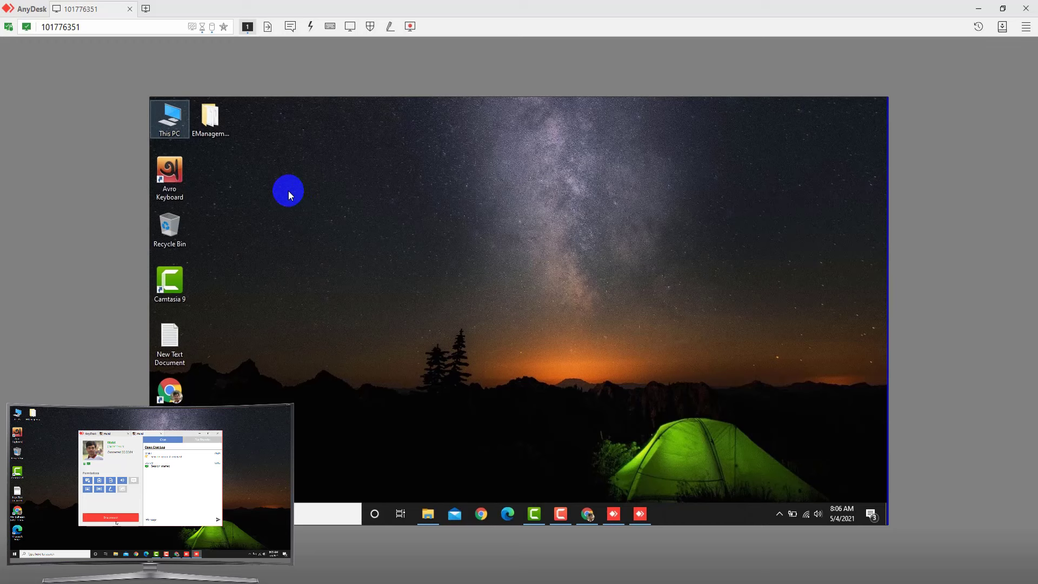
key("Return")
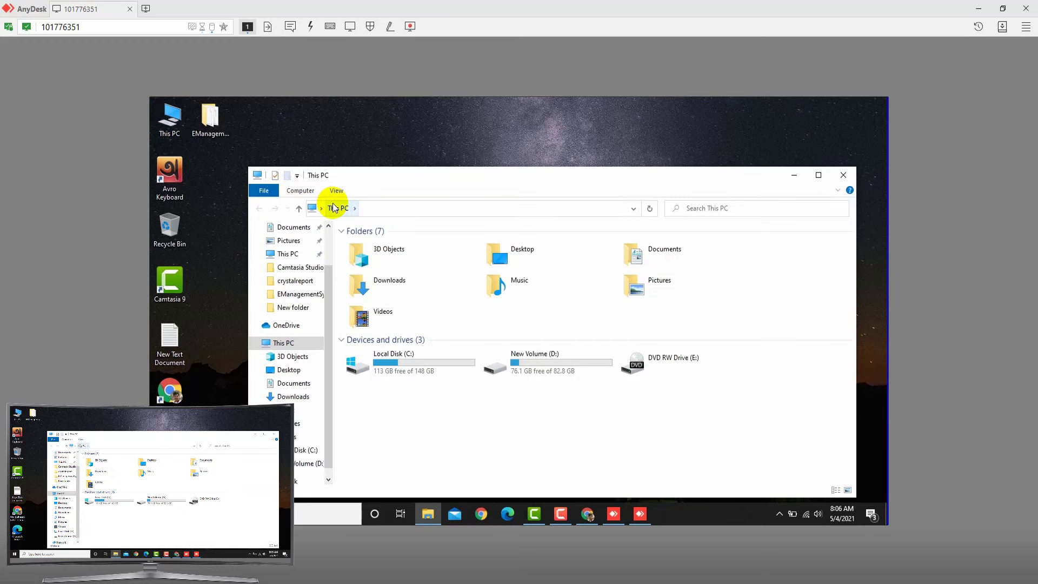
left_click(430, 154)
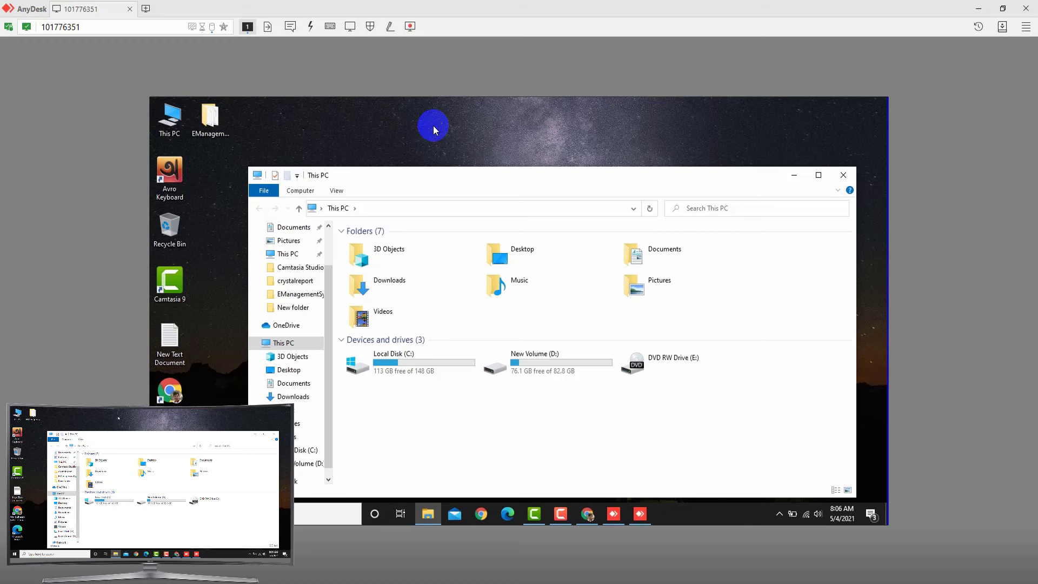
left_click(795, 177)
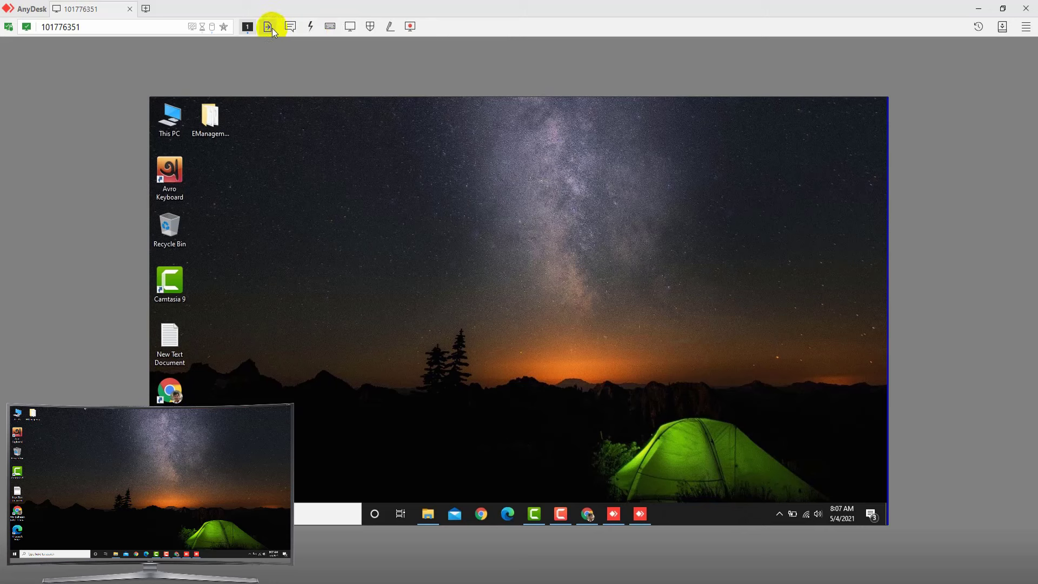
Draw a freehand red line across the remote desktop with the whiteboard and close the whiteboard
left_click(329, 26)
left_click_drag(382, 146, 394, 227)
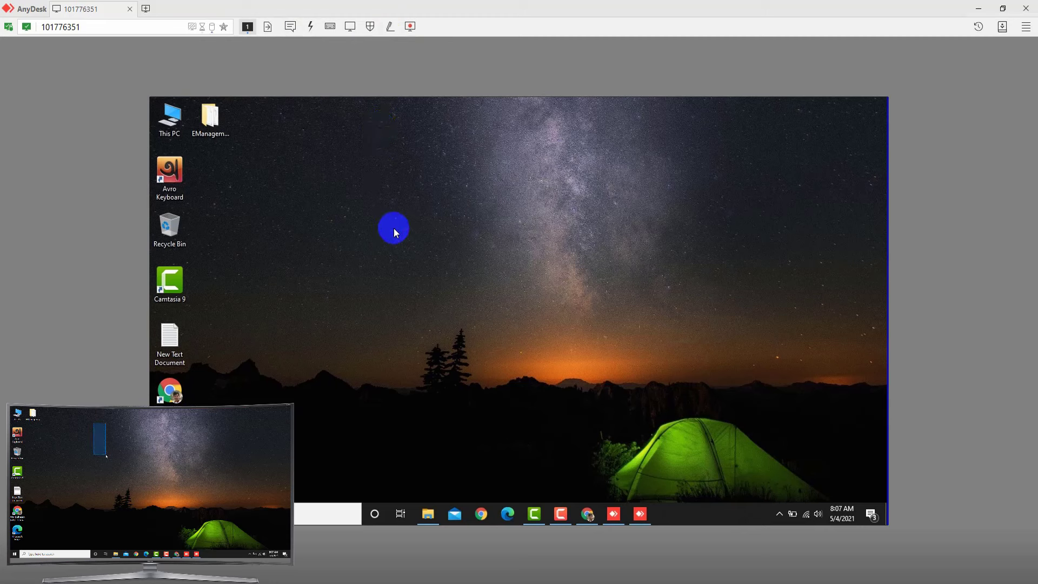
left_click(391, 27)
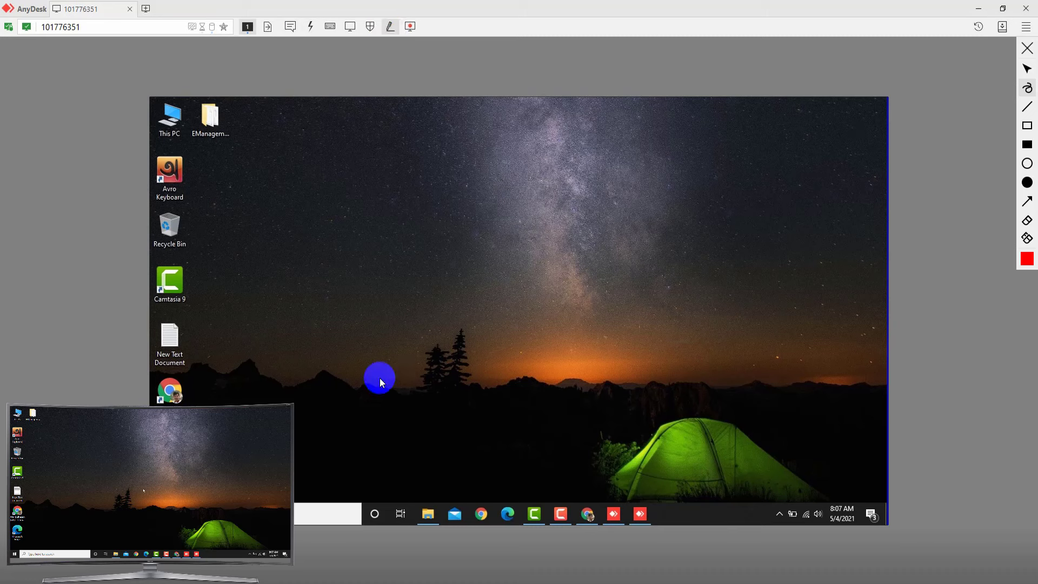
mouse_move(321, 291)
left_mouse_down()
mouse_move(867, 238)
mouse_move(882, 174)
mouse_move(555, 244)
left_mouse_up()
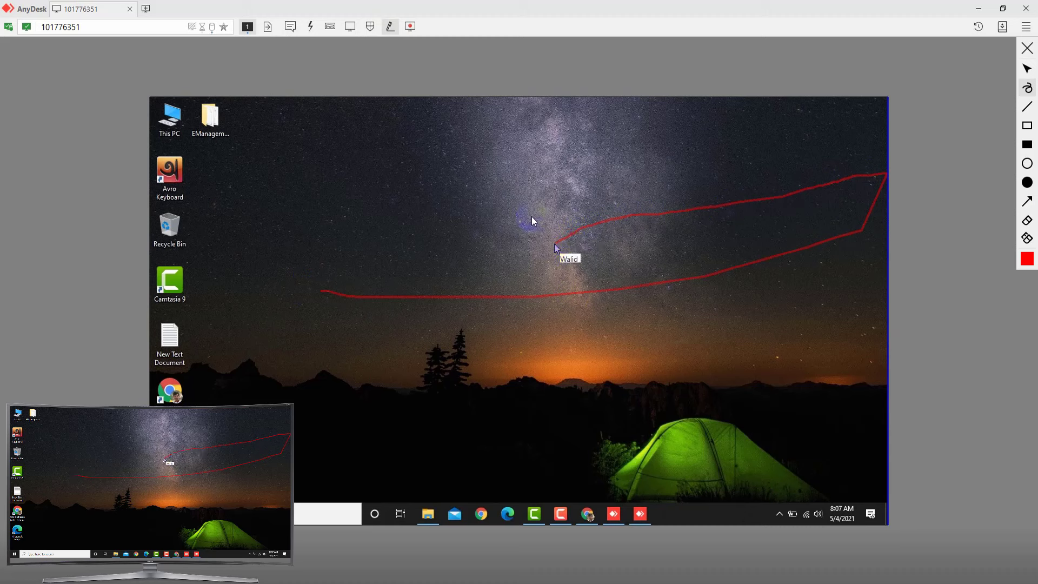
left_click(1027, 47)
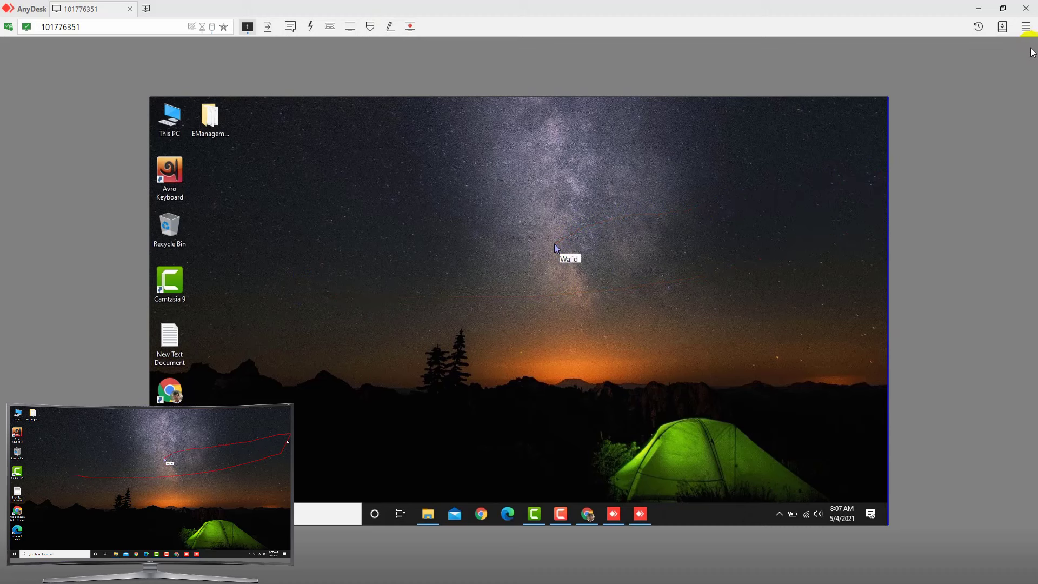
Switch the remote session to Fullscreen mode and return it to the windowed view
left_click(410, 27)
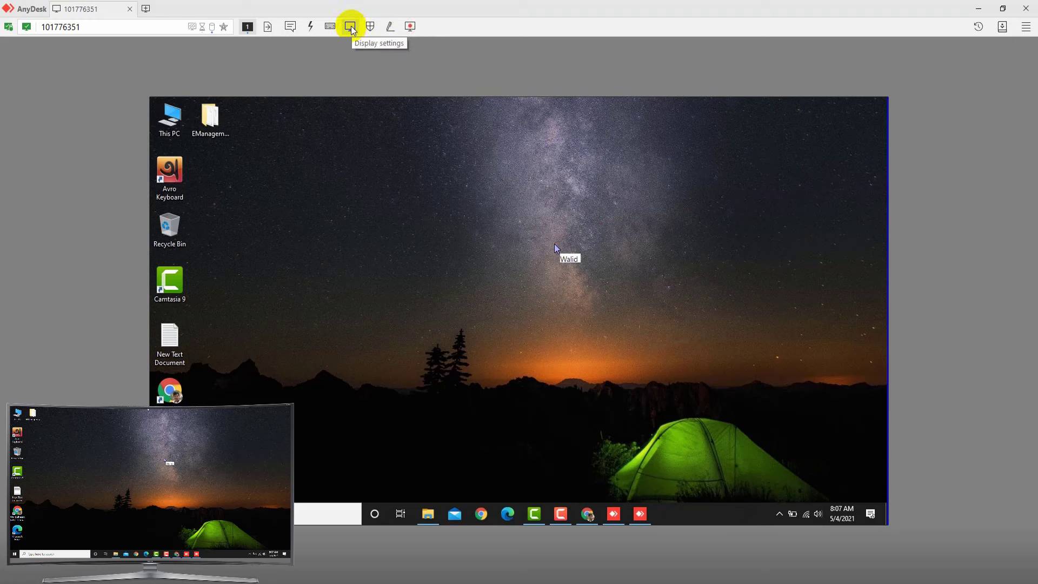
left_click(350, 27)
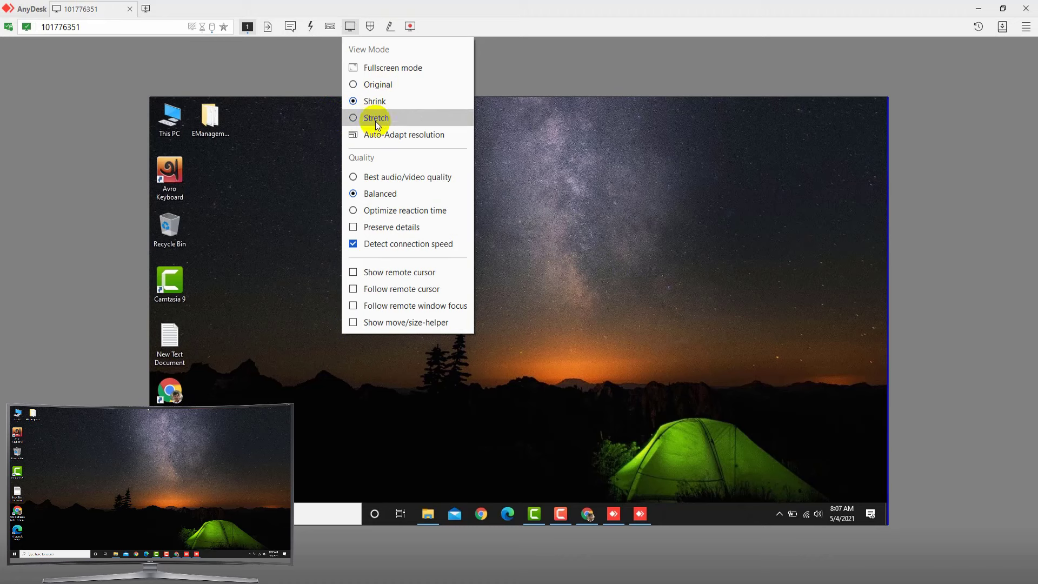
left_click(387, 68)
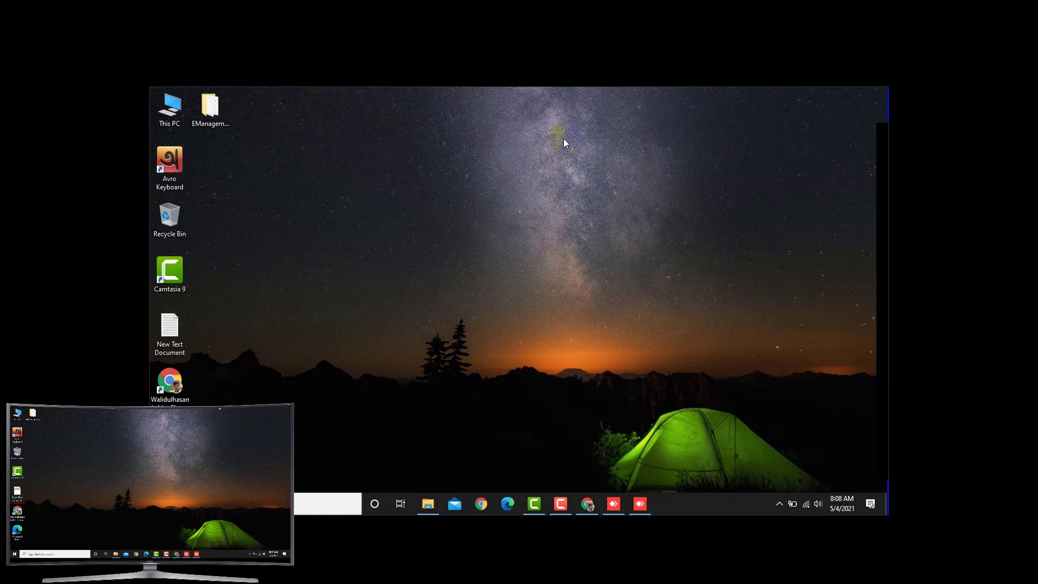
mouse_move(505, 10)
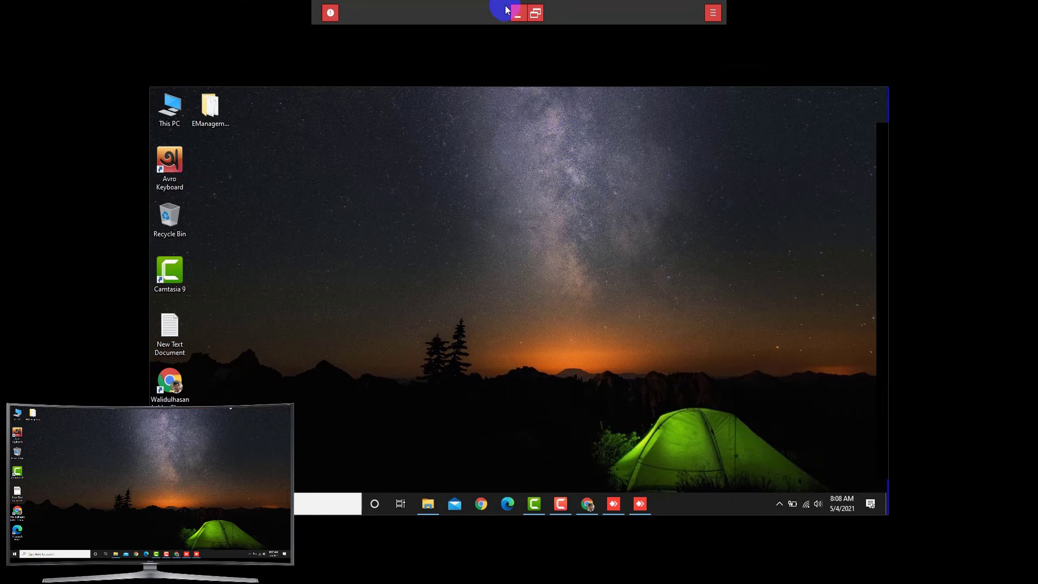
left_click(537, 15)
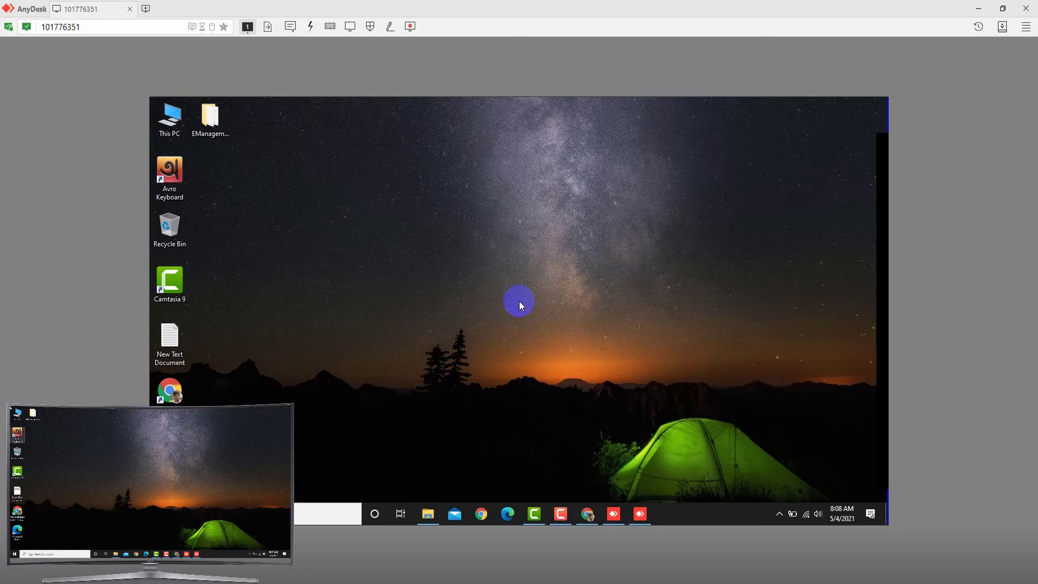
Send the chat message "hello" to the remote device and close the chat
left_click(311, 28)
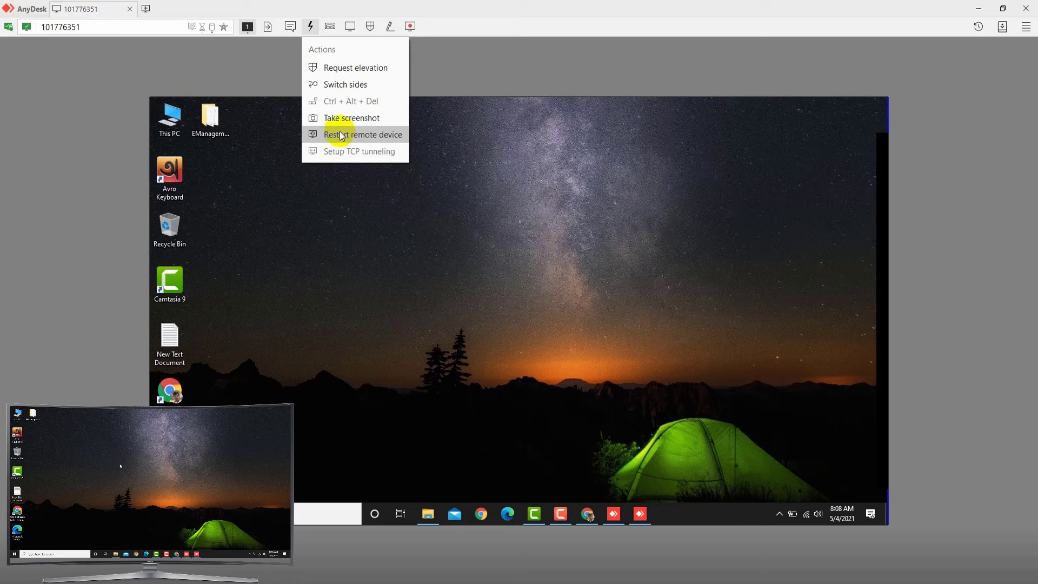
left_click(290, 27)
left_click(290, 27)
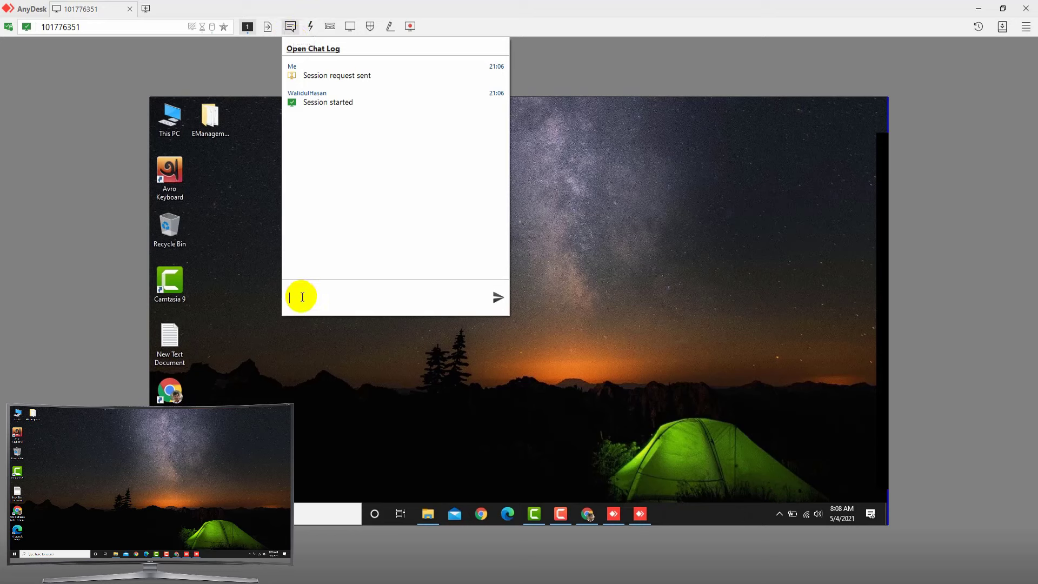
type("hello")
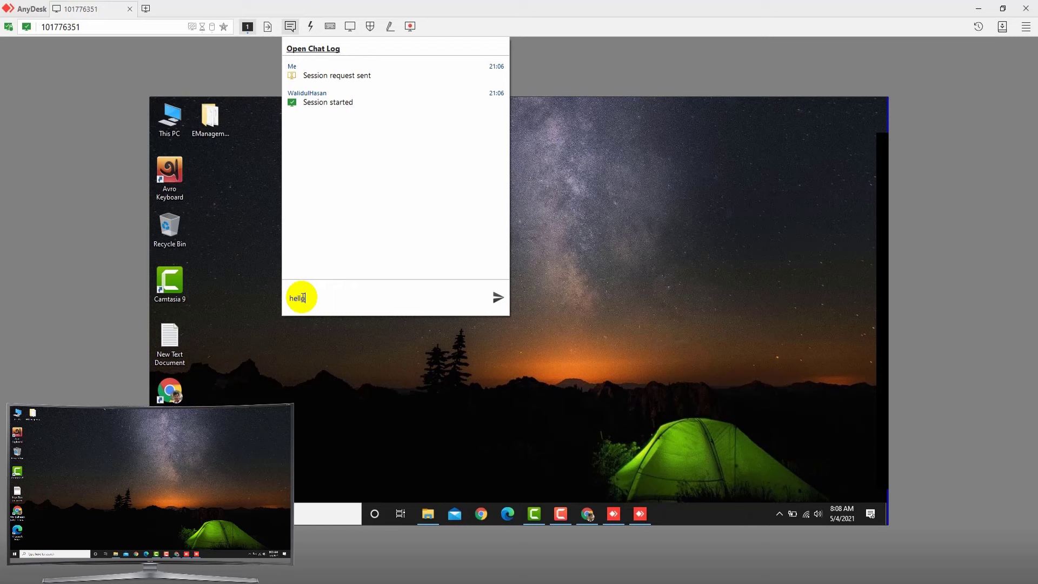
left_click(497, 297)
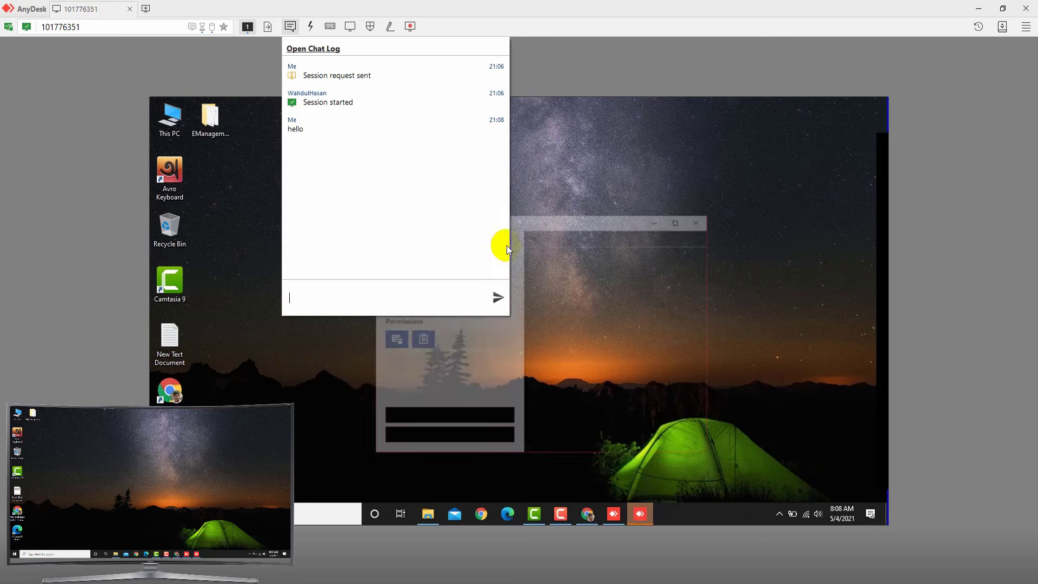
left_click(563, 186)
left_click(304, 224)
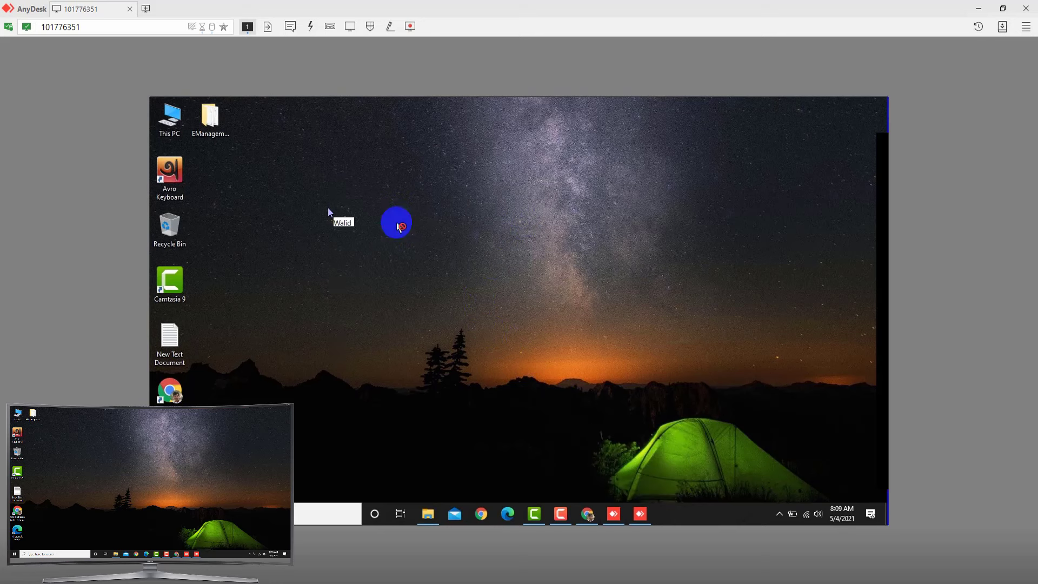
Open the file transfer view between this device and the remote device, and close the session window
left_click(290, 28)
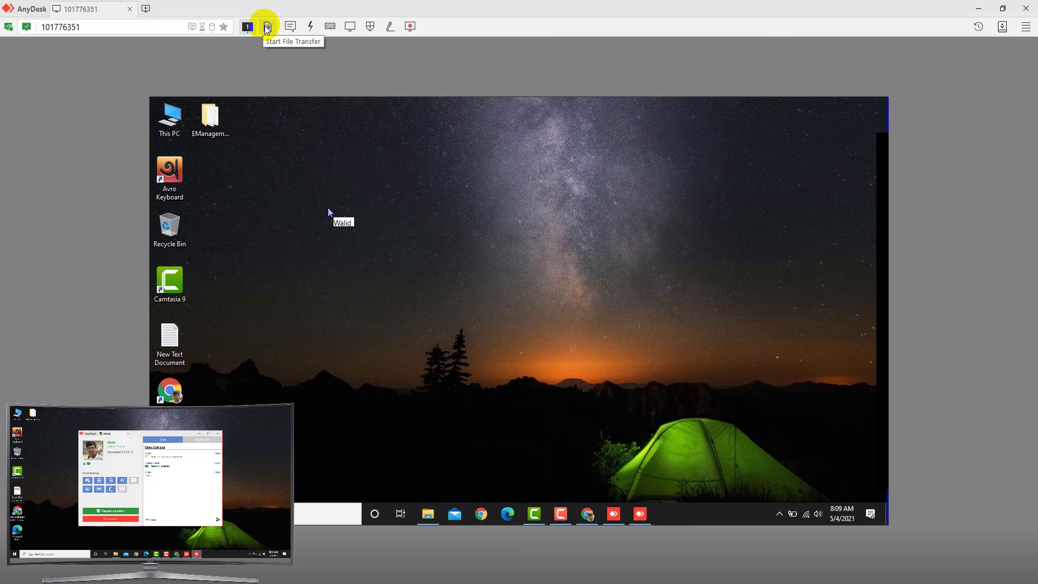
left_click(268, 28)
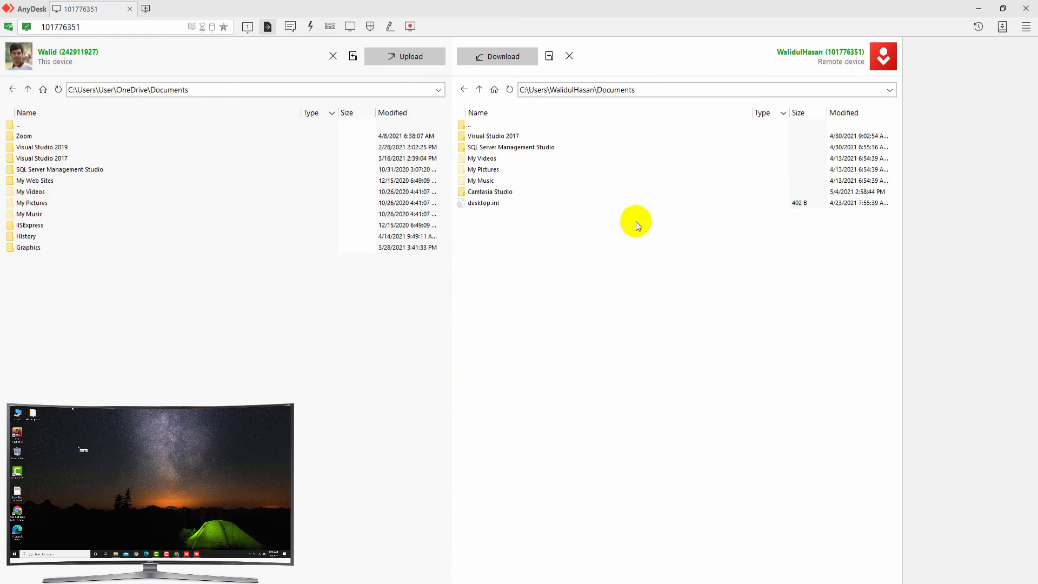
left_click(1032, 8)
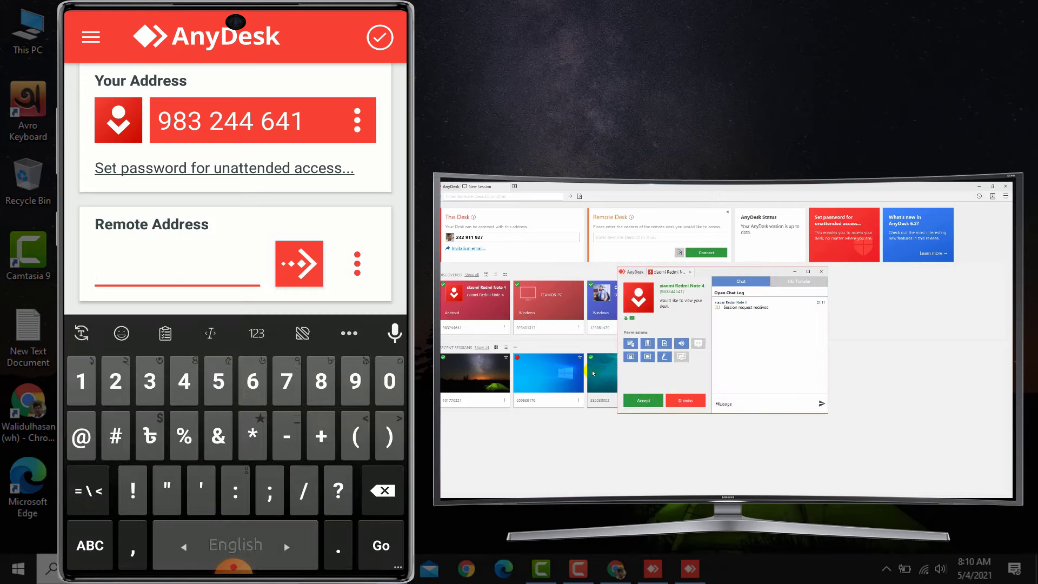
Connect the phone to the PC by its AnyDesk address, accept the request on the PC and minimise the PC's main AnyDesk window
type("242")
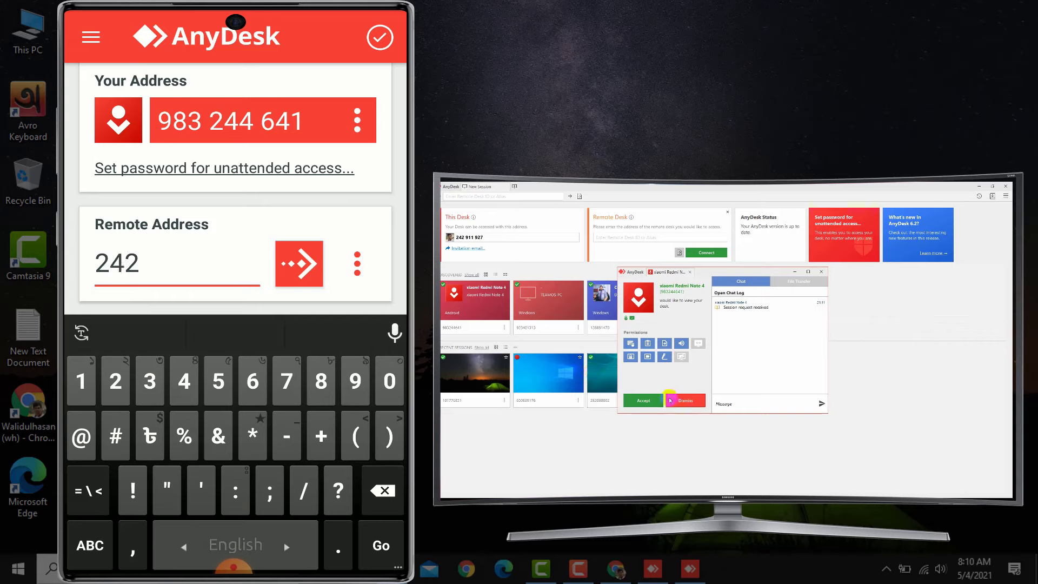
type("911")
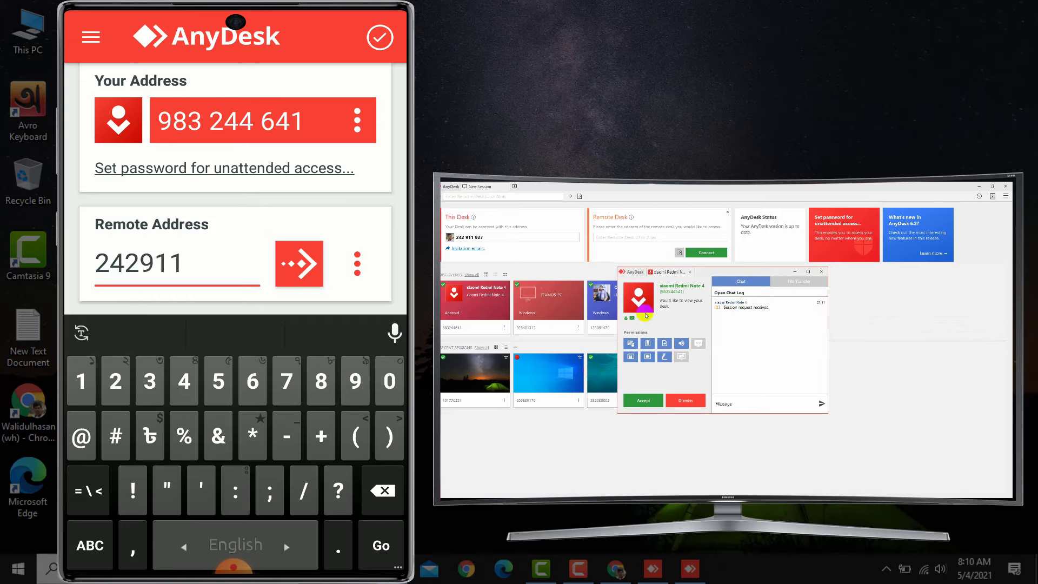
left_click(644, 401)
type("927")
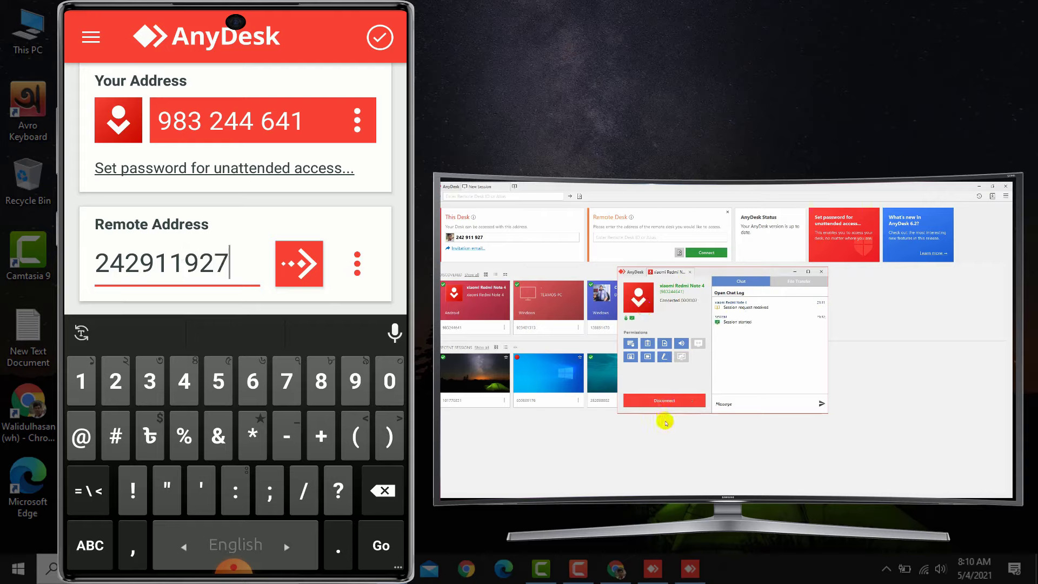
left_click(298, 264)
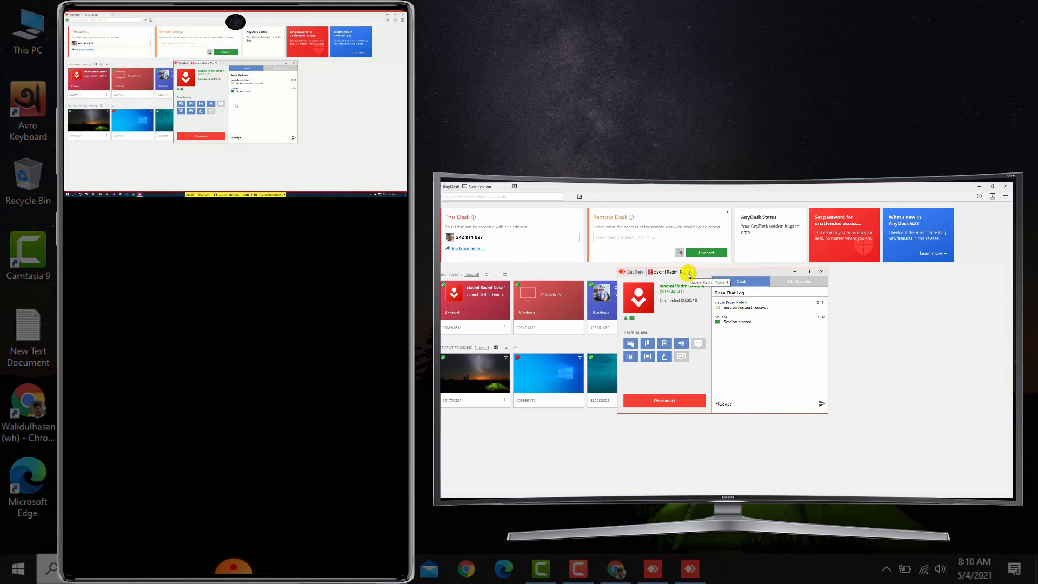
left_click(979, 186)
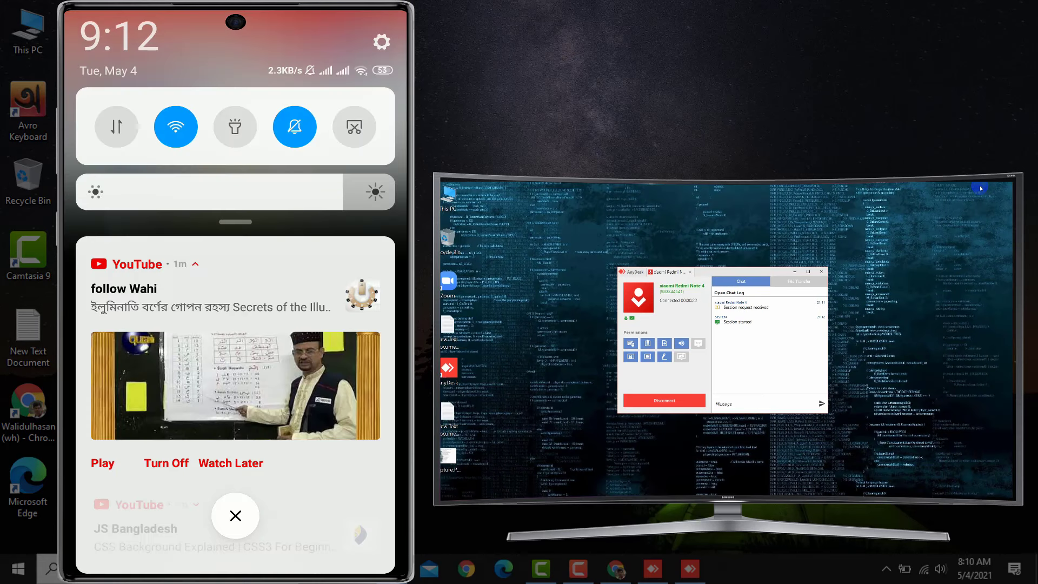